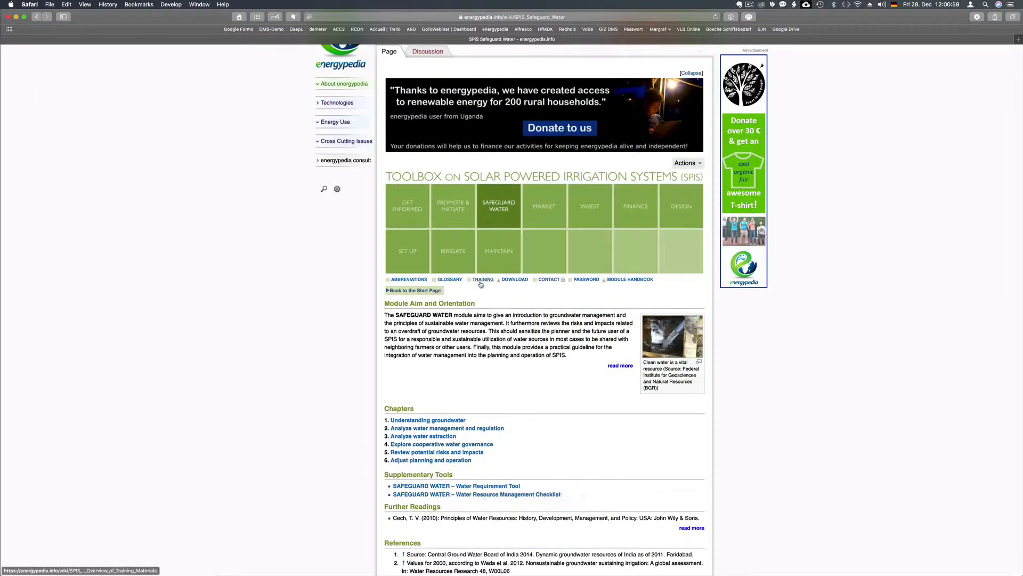
# - Go to the SPIS training materials overview and scroll down to the Country Case Cards
pyautogui.click(483, 281)
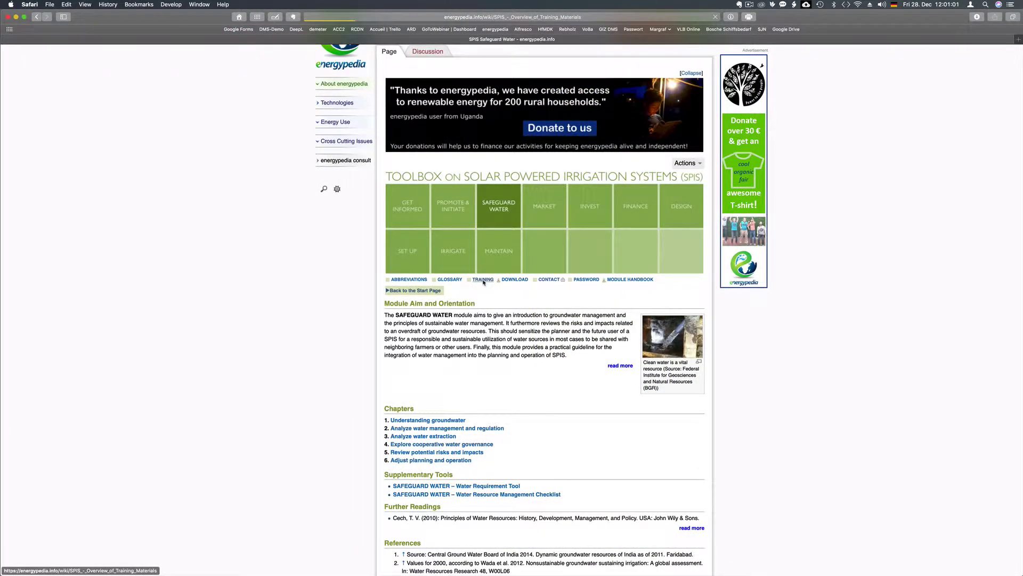
pyautogui.scroll(-2, 465, 457)
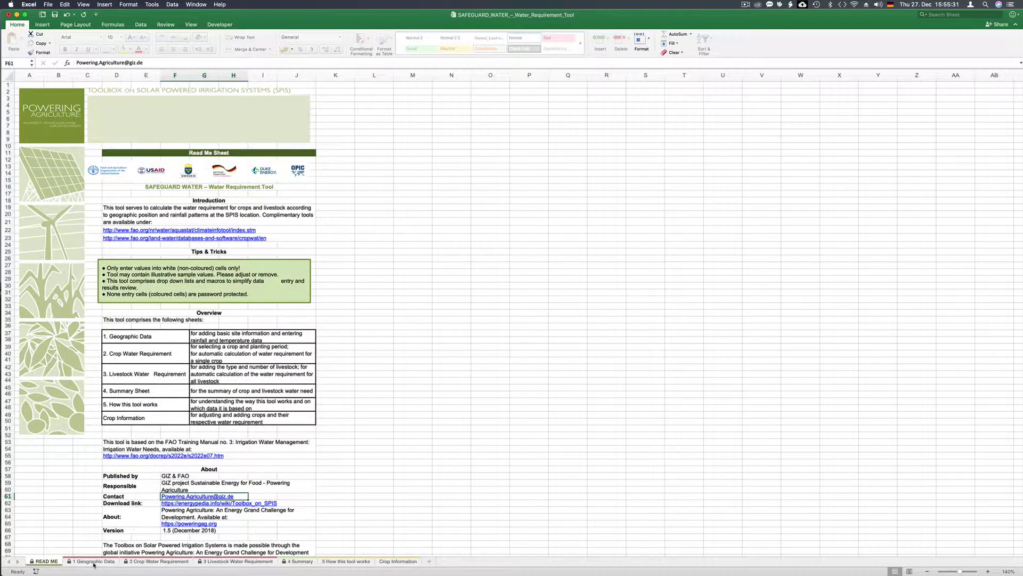
# - Switch to the 1 Geographic Data sheet to enter the Kenya farm's location and climate data
pyautogui.click(94, 562)
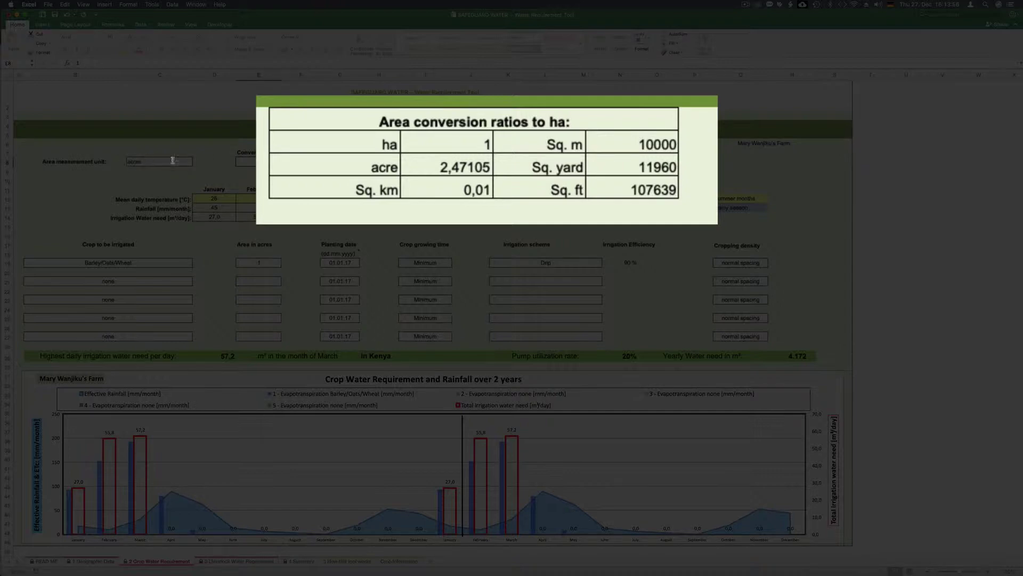
# - Enter 2,47 as the acre-to-hectare conversion factor in E8
pyautogui.click(241, 161)
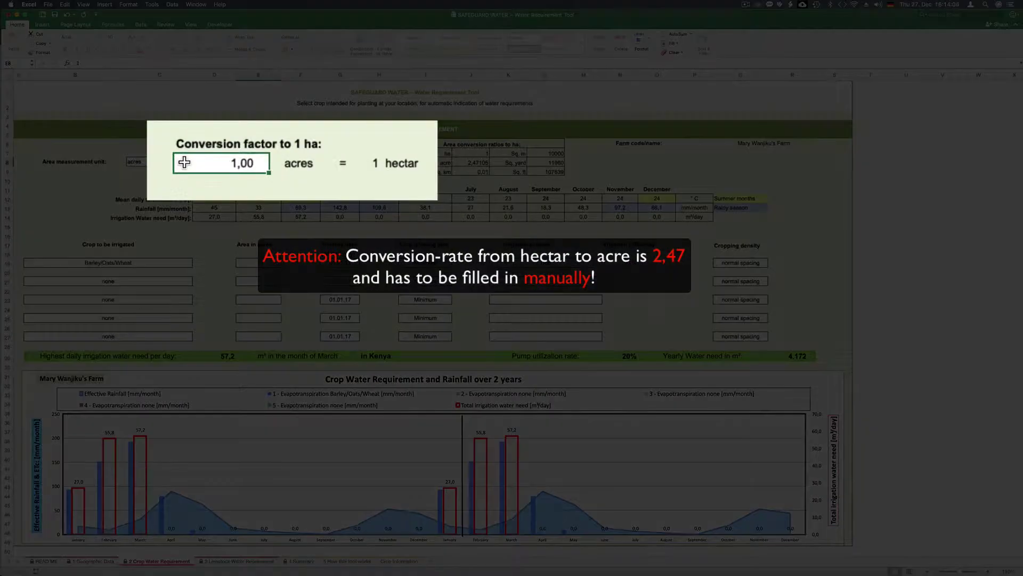
pyautogui.write('2,47')
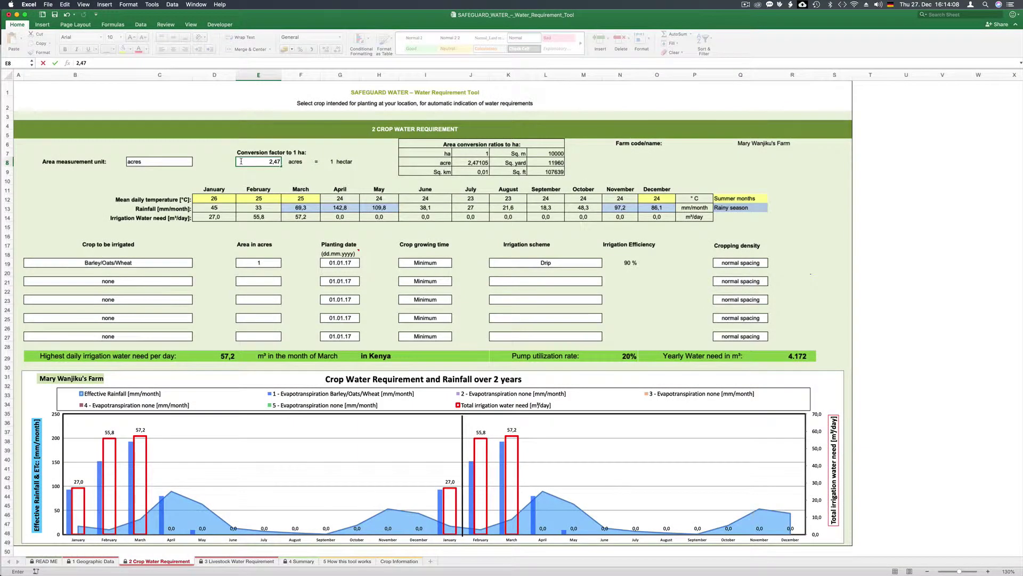
pyautogui.press('Return')
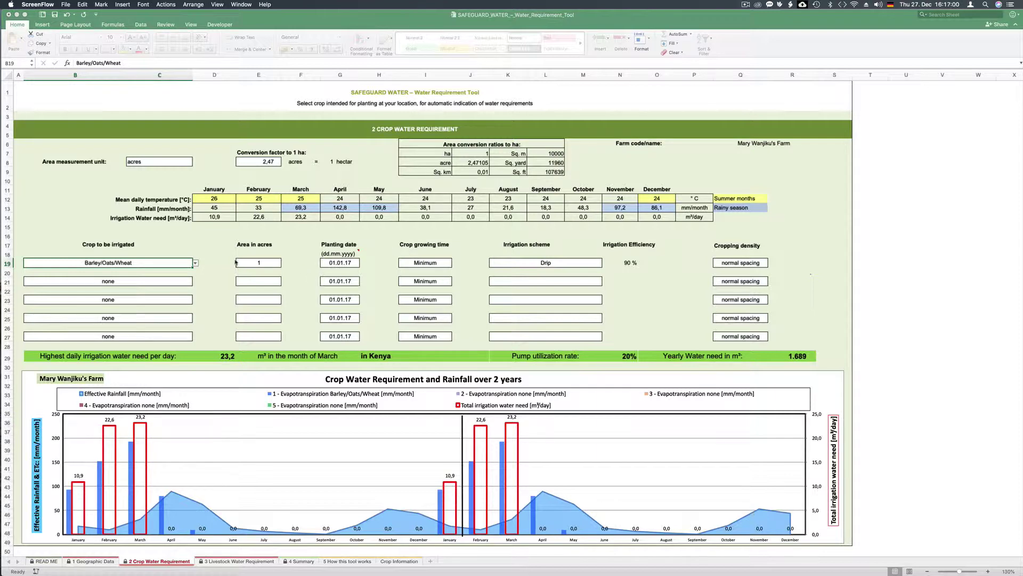
# - Make the first crop row Tomato with Average growing time
pyautogui.click(196, 264)
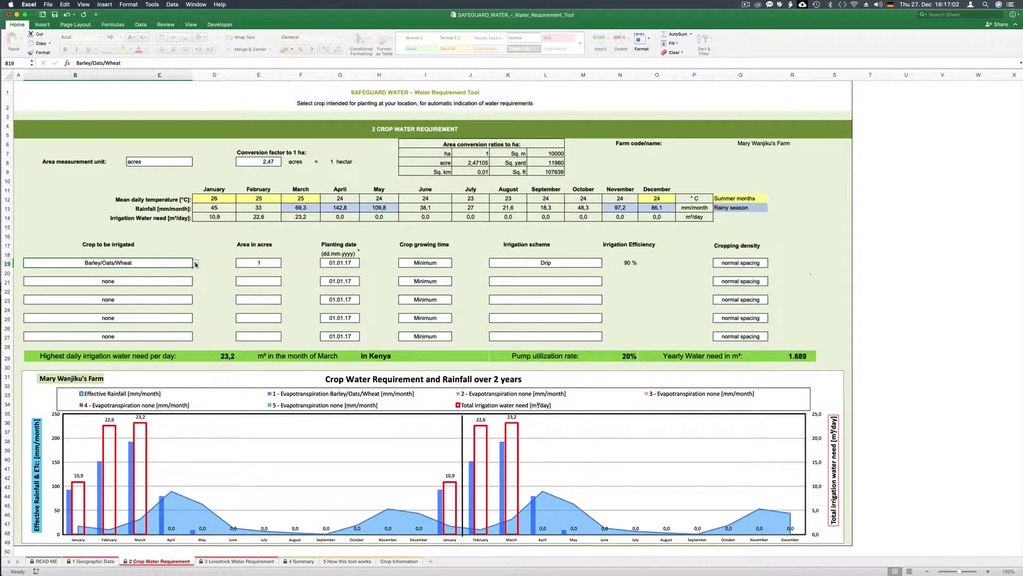
pyautogui.click(196, 264)
pyautogui.scroll(-10, 75, 315)
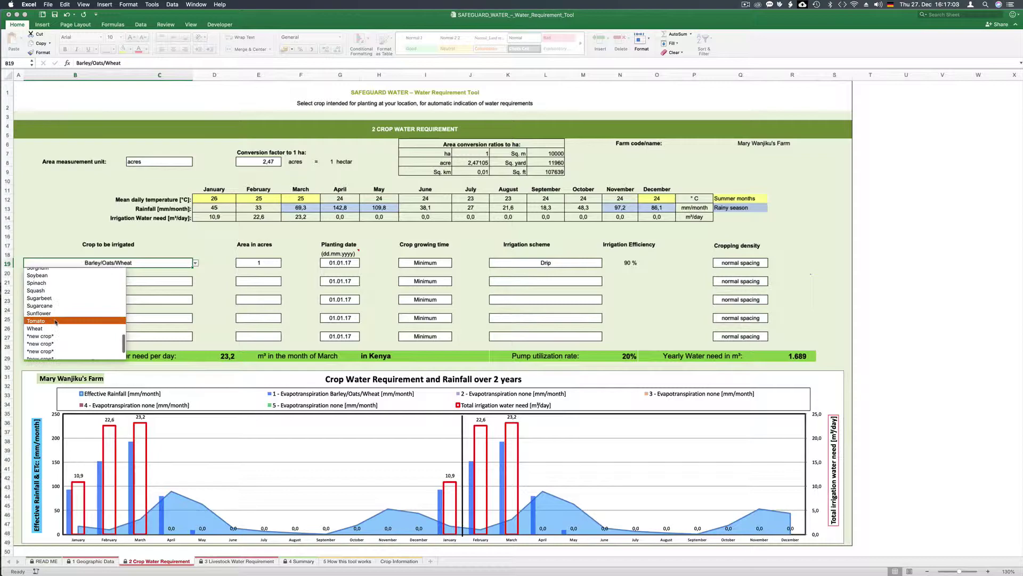
pyautogui.click(55, 323)
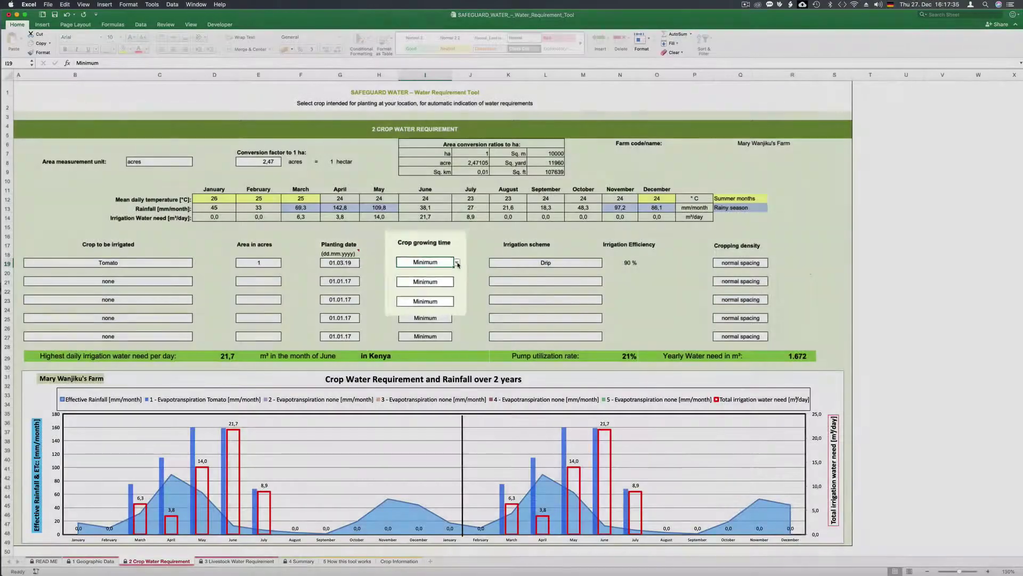
pyautogui.click(454, 263)
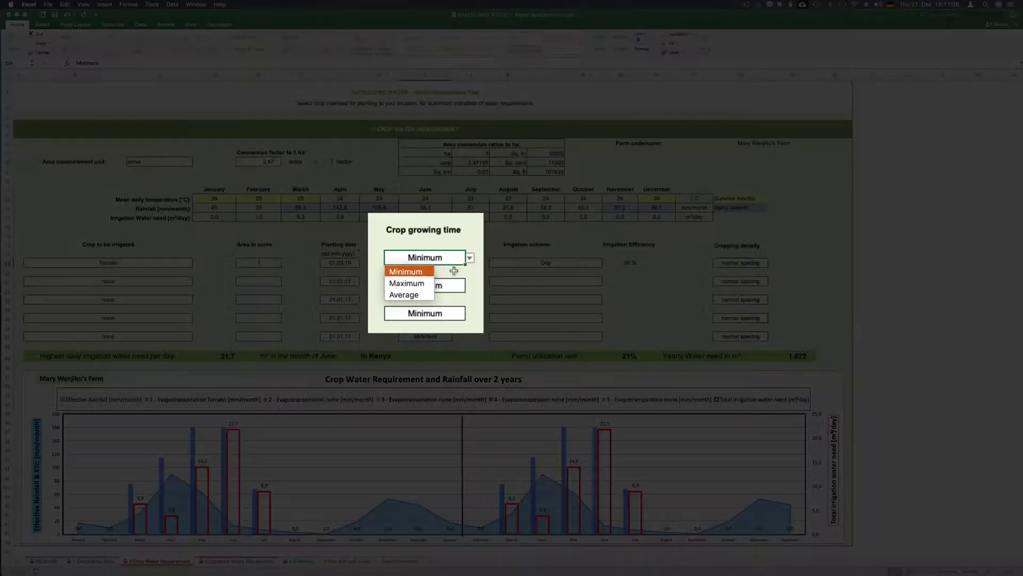
pyautogui.click(411, 296)
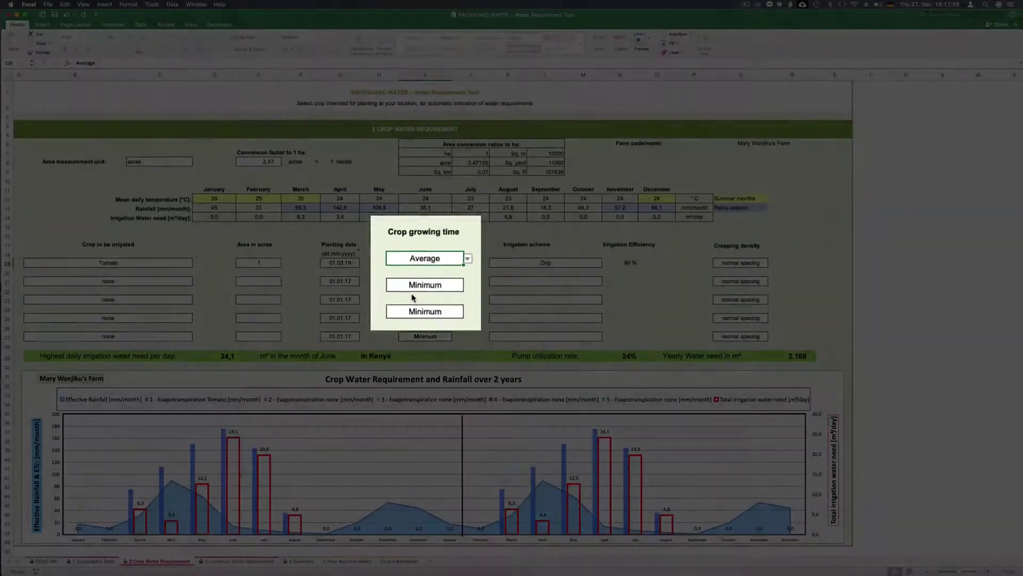
# - Give the first tomato row Micro Sprinkler irrigation and normal spacing
pyautogui.click(595, 264)
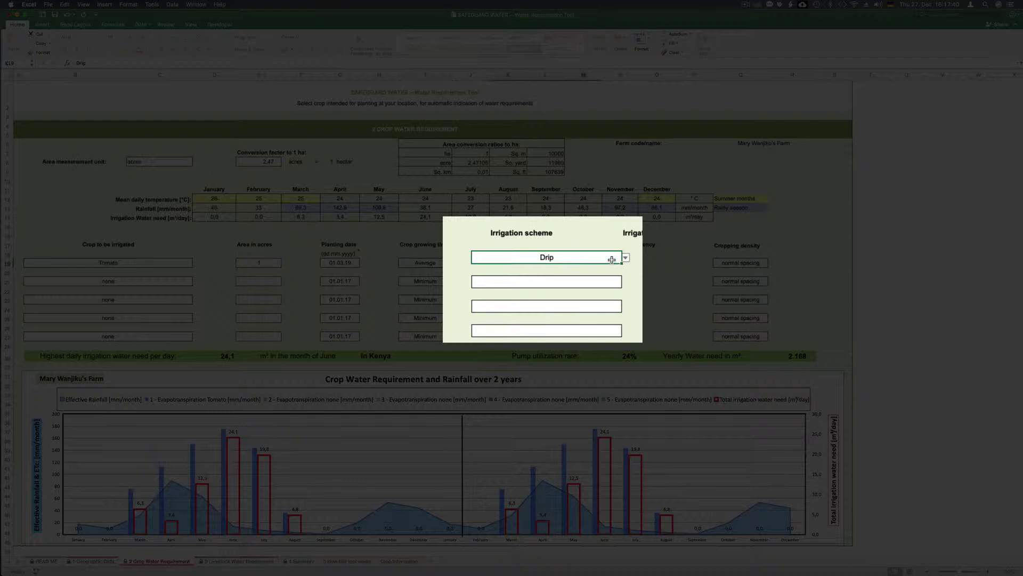
pyautogui.click(626, 258)
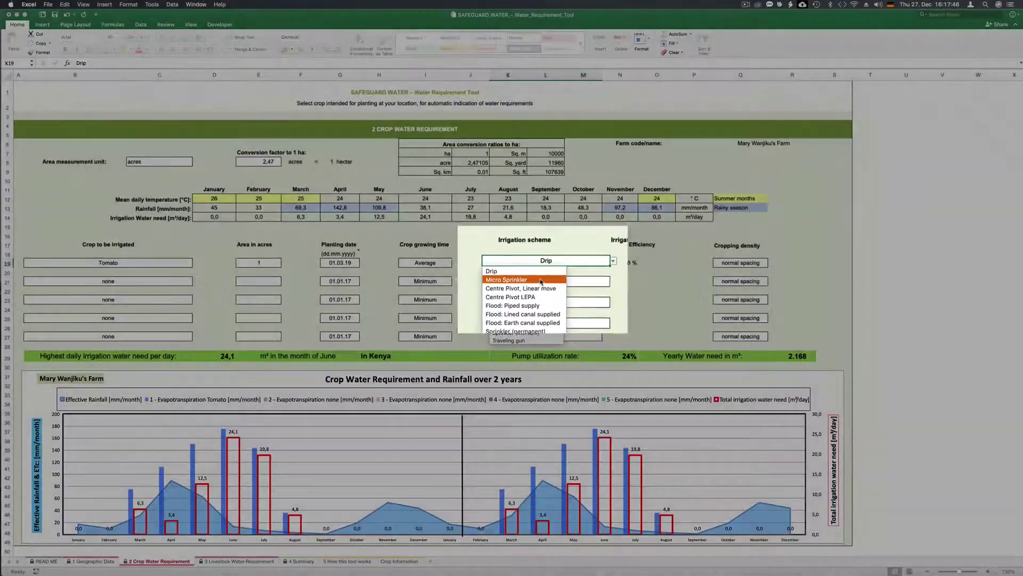
pyautogui.click(541, 280)
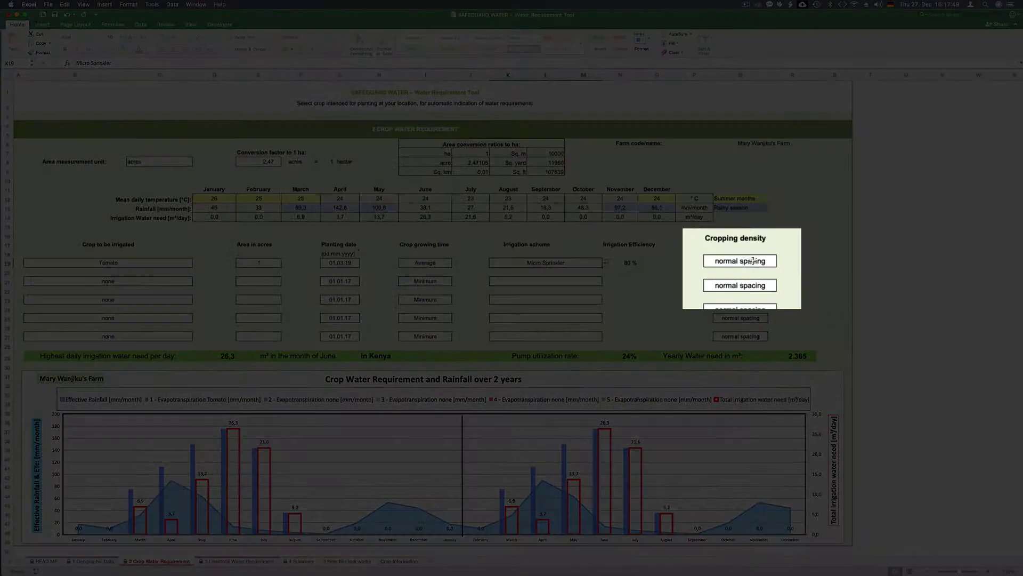
pyautogui.click(749, 263)
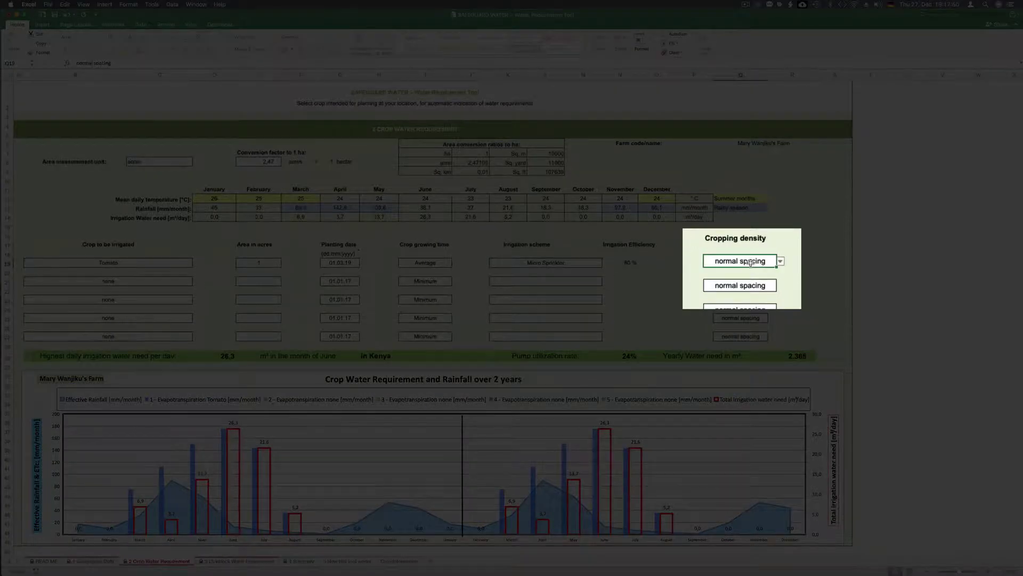
pyautogui.click(780, 261)
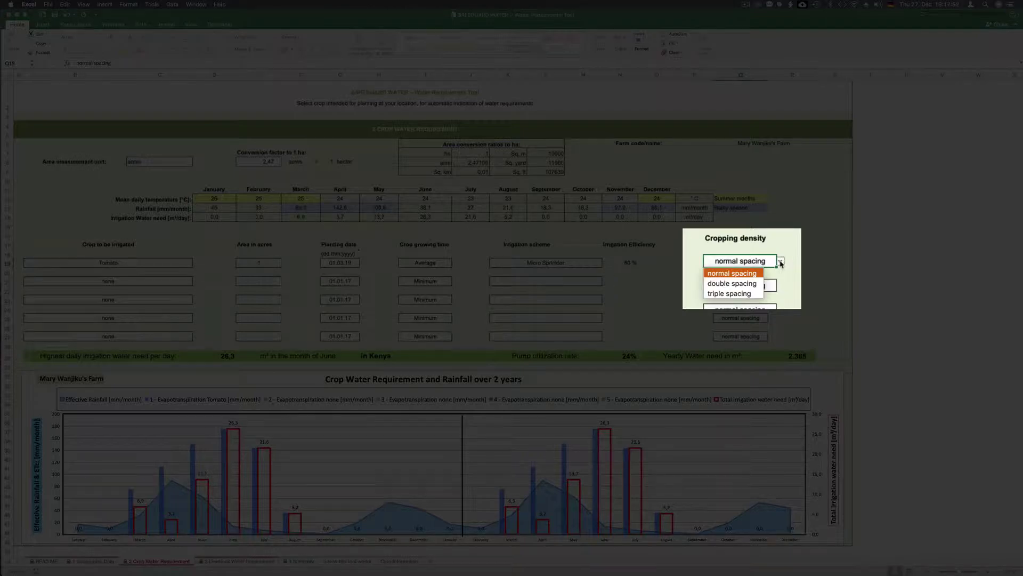
pyautogui.click(760, 274)
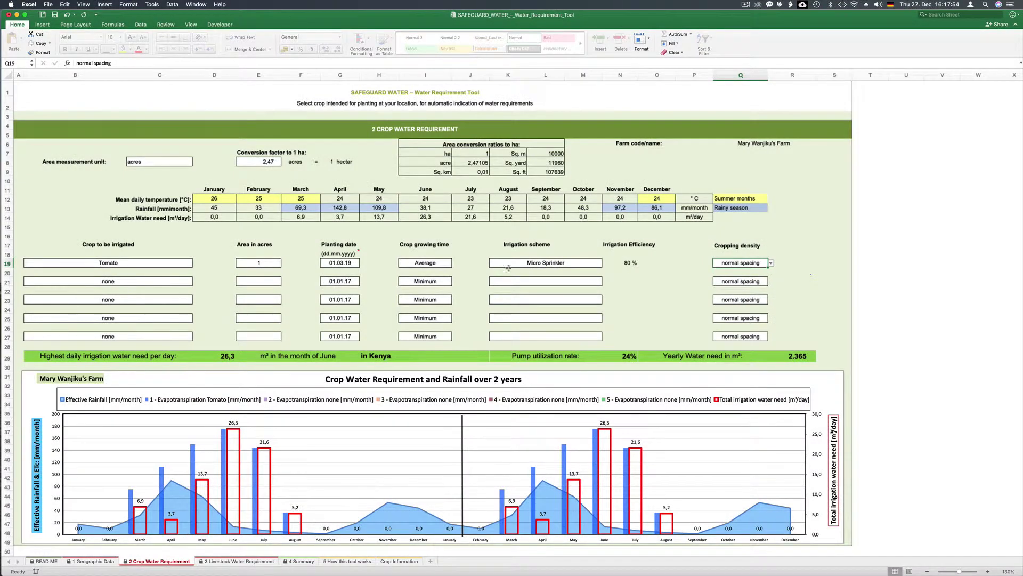
# - Choose Tomato for the second crop row (row 21), planted 01.09.19
pyautogui.click(170, 282)
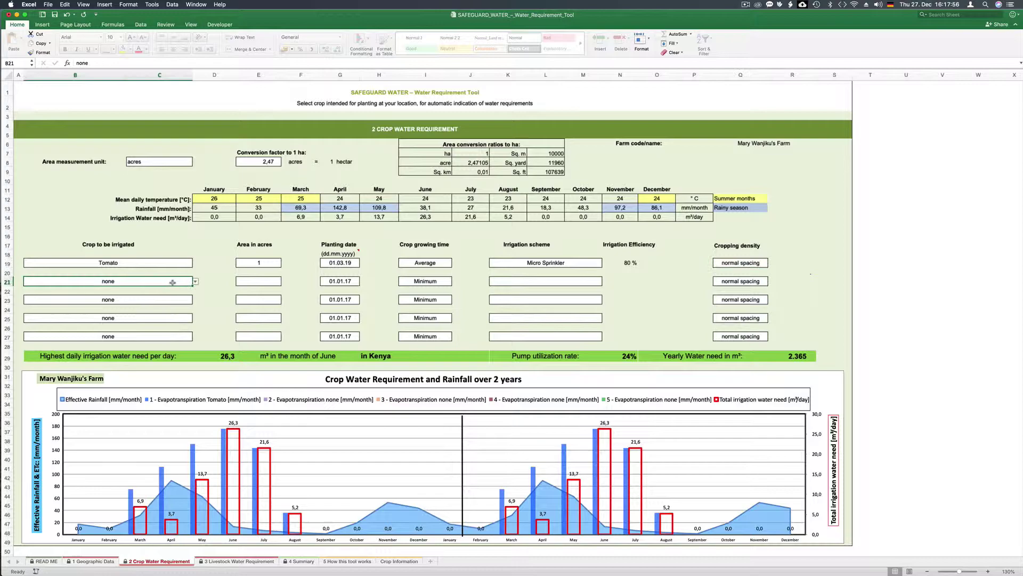
pyautogui.click(195, 282)
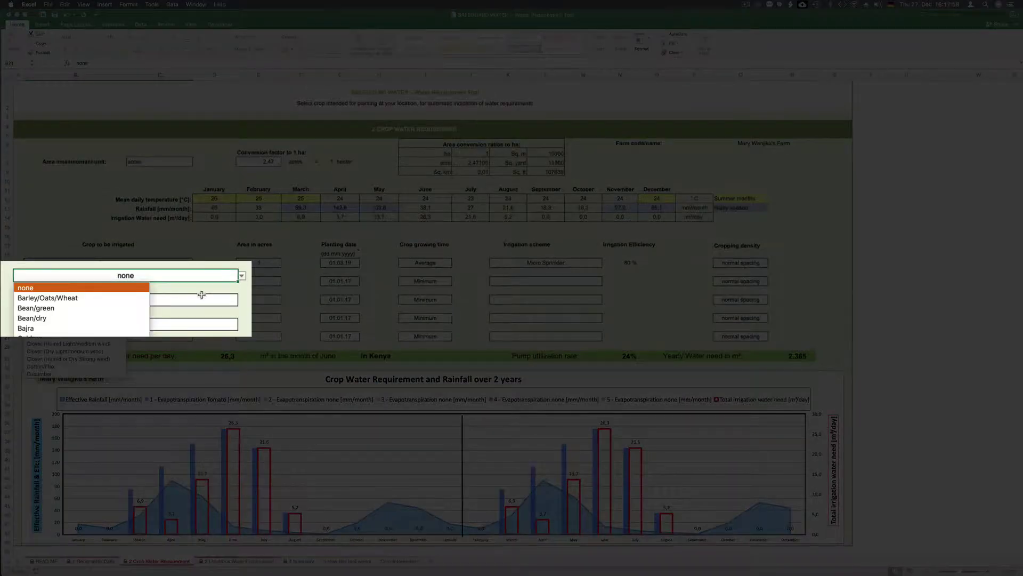
pyautogui.scroll(-10, 91, 323)
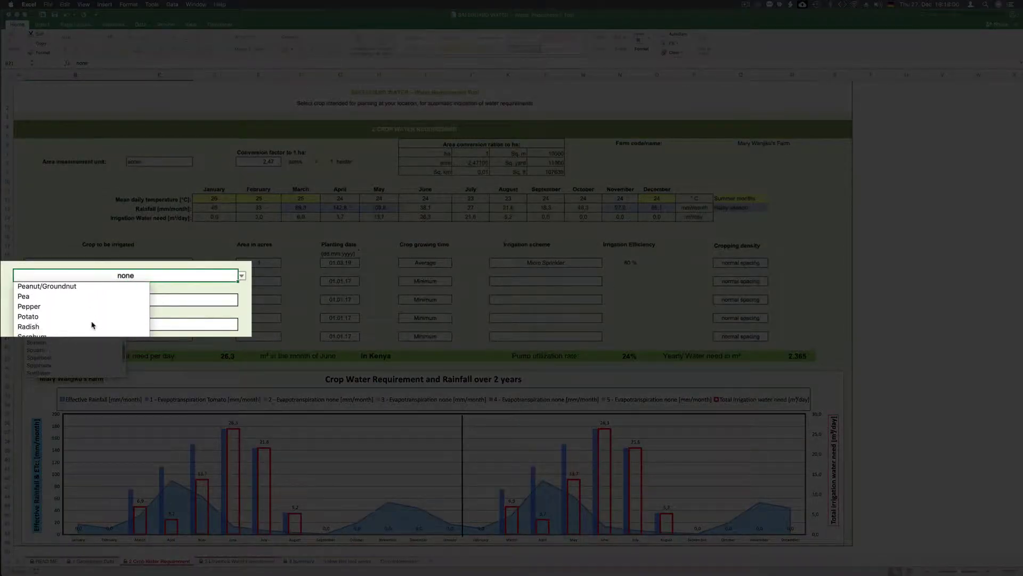
pyautogui.scroll(-4, 92, 325)
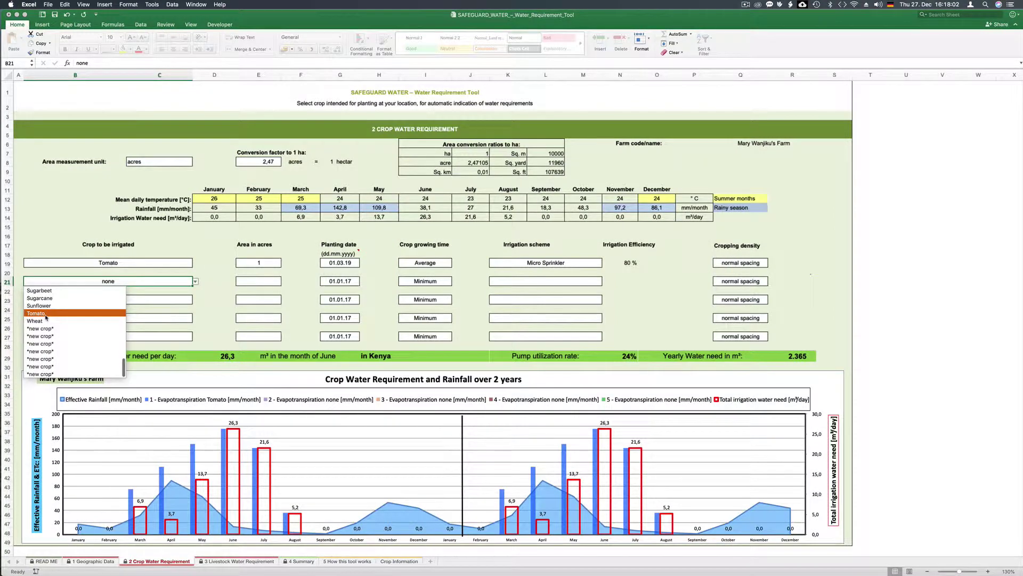
pyautogui.click(45, 315)
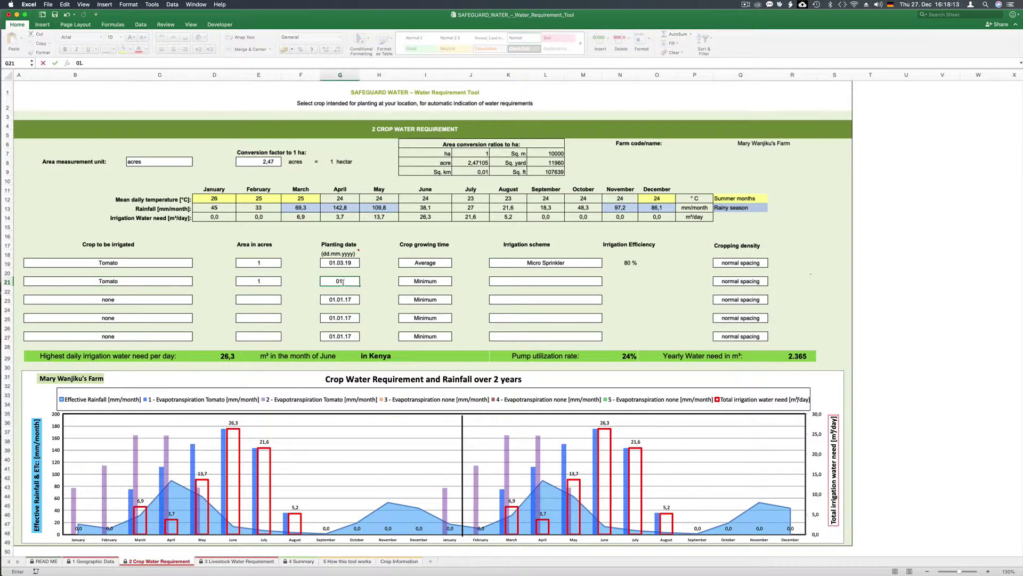
pyautogui.write('09.2019')
# - Set the second tomato crop to Average growing time and Micro Sprinkler irrigation
pyautogui.click(448, 283)
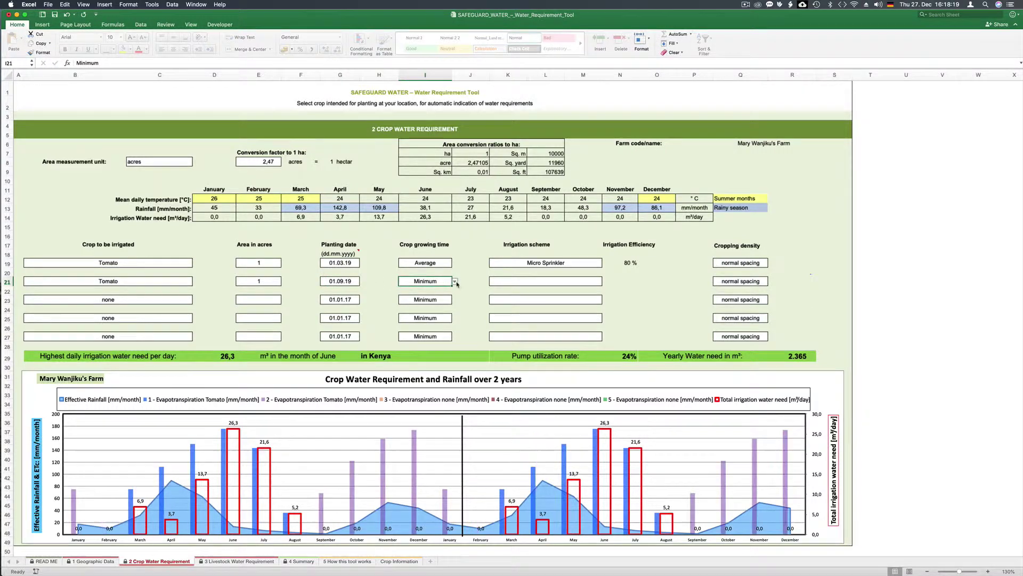
pyautogui.click(455, 282)
pyautogui.click(421, 297)
pyautogui.click(604, 282)
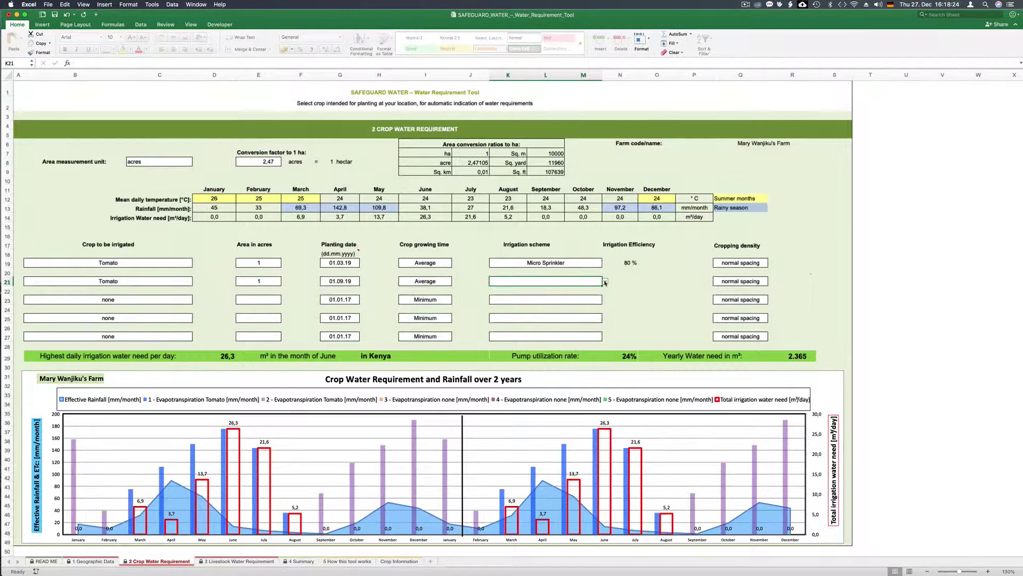
pyautogui.click(605, 282)
pyautogui.click(529, 299)
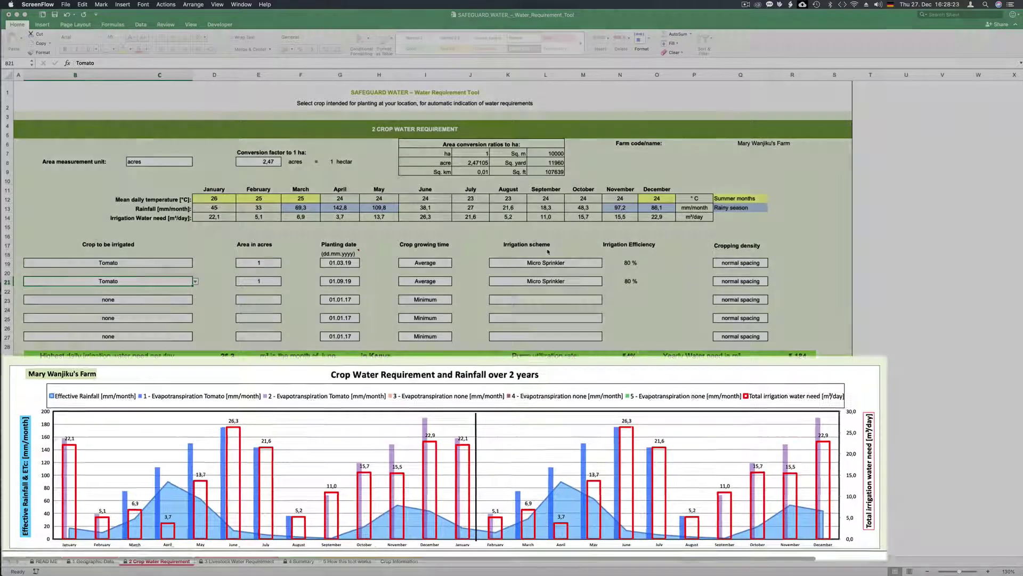
# - Scroll the Crop Information sheet down past Wheat to the blank new-crop rows
pyautogui.scroll(-1, 548, 253)
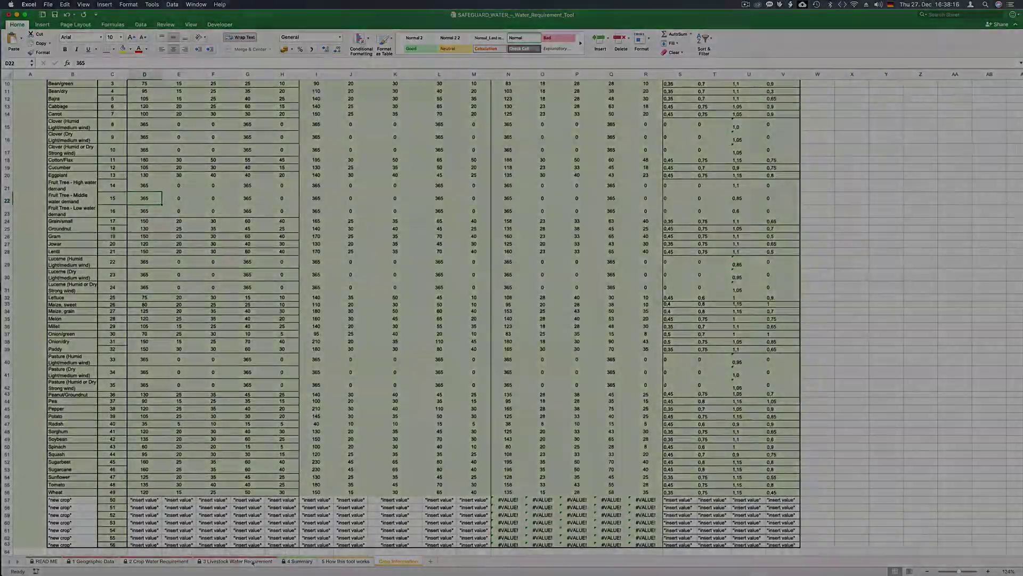
# - Set Cattle (lactating) as the livestock type with 3 head, filled across every month
pyautogui.click(252, 561)
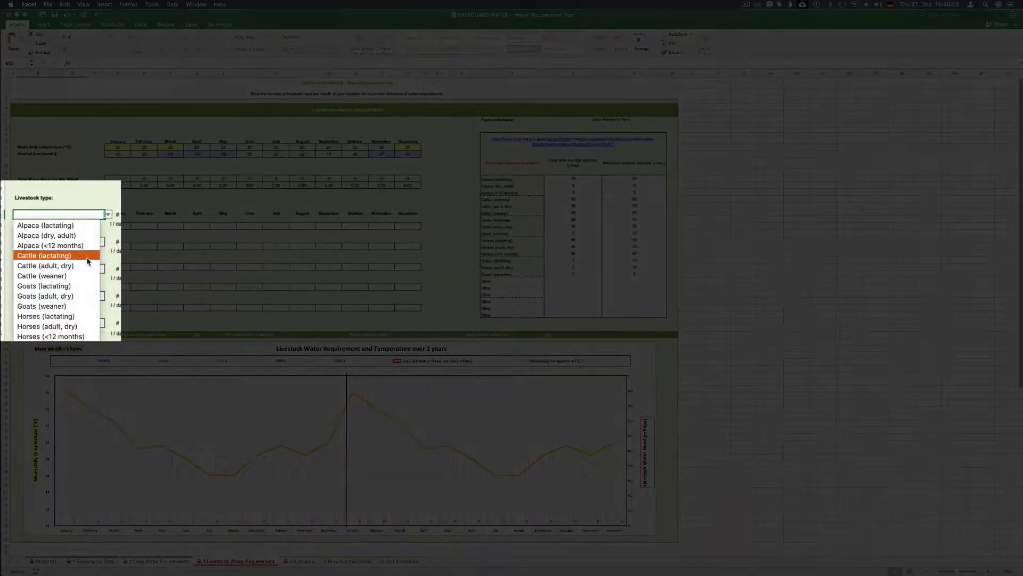
pyautogui.click(92, 255)
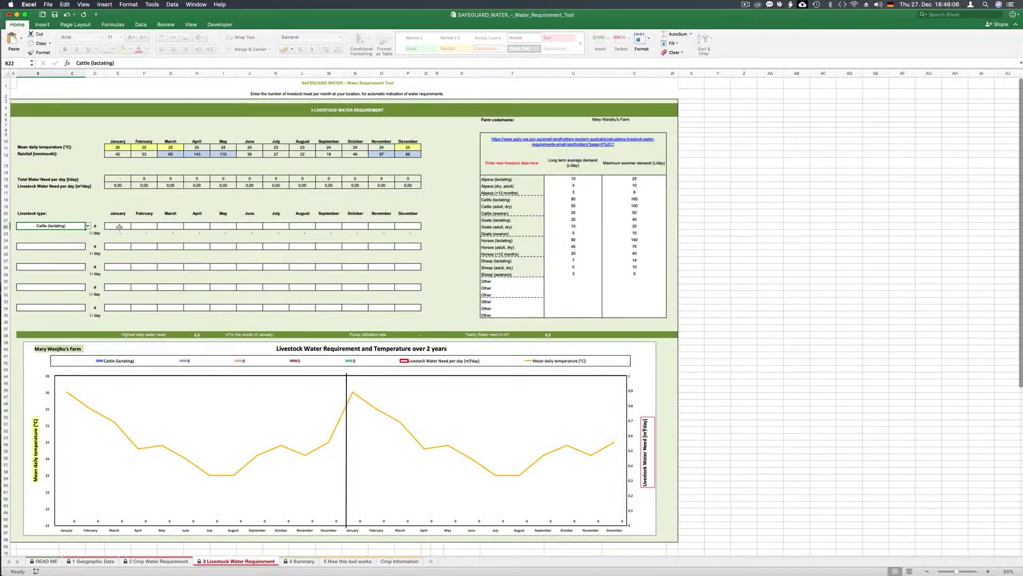
pyautogui.click(119, 227)
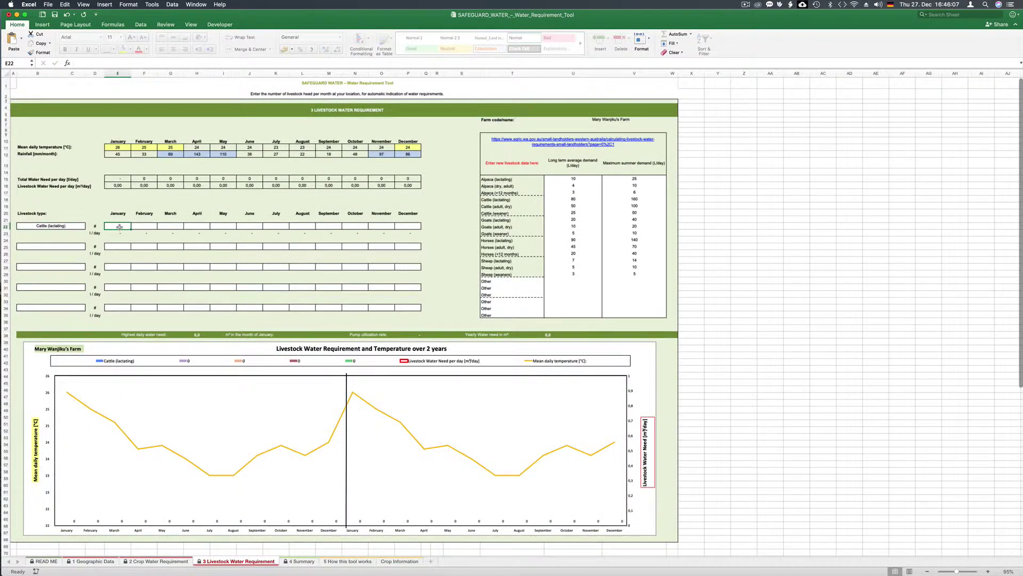
pyautogui.write('3')
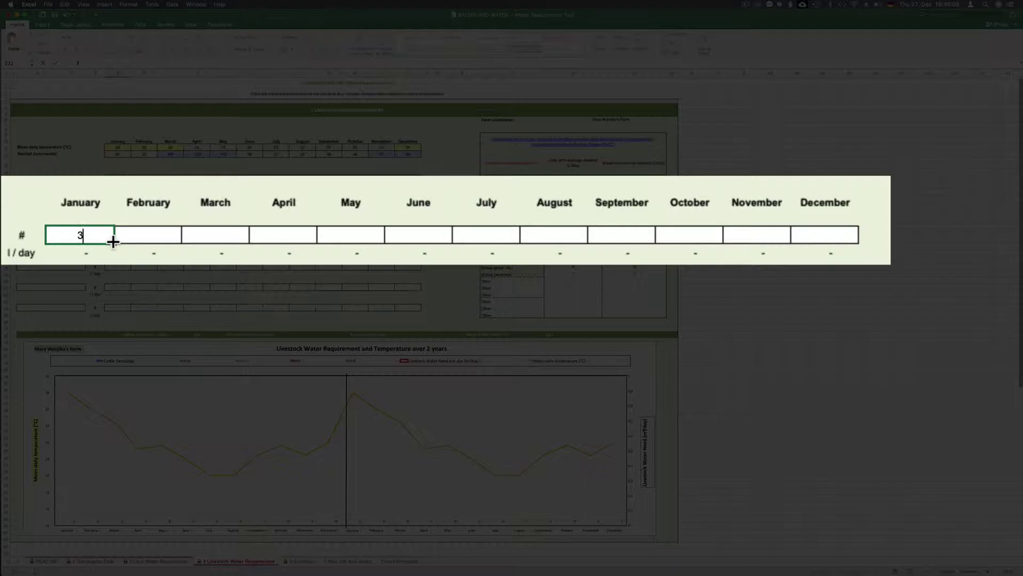
pyautogui.moveTo(113, 243); pyautogui.dragTo(827, 247)
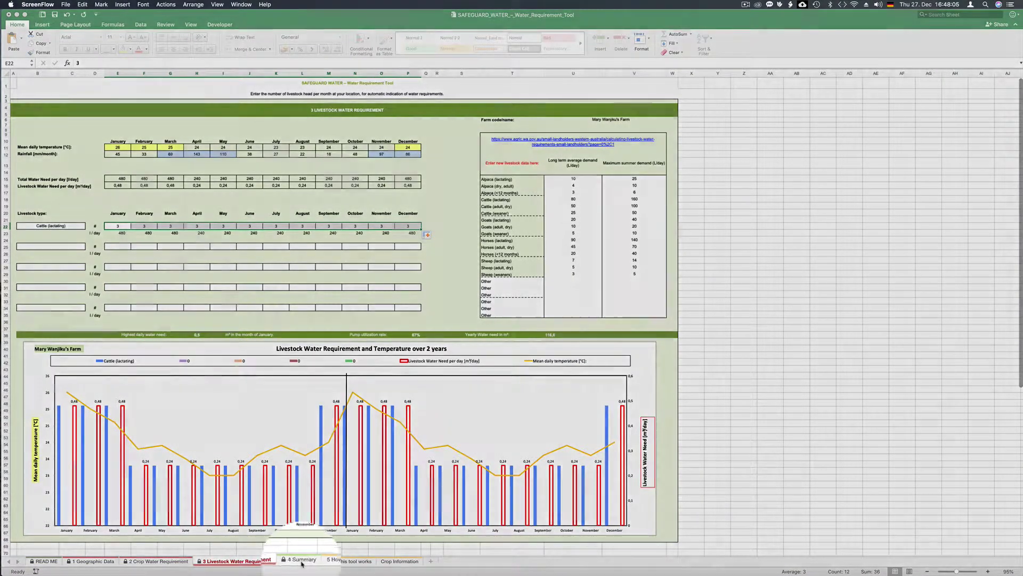
# - Switch to the 4 Summary sheet to view the combined crop and livestock water totals
pyautogui.click(302, 561)
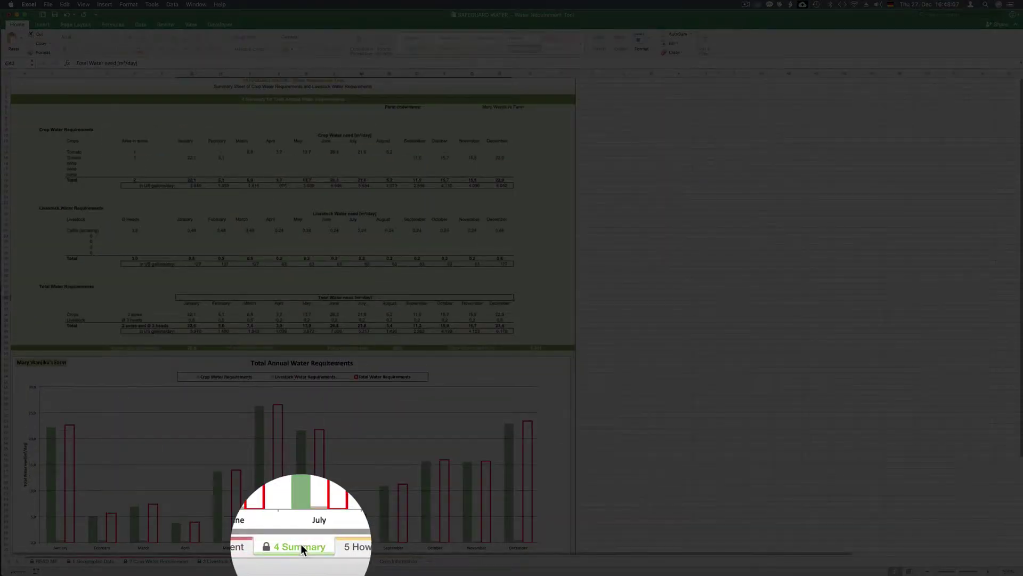